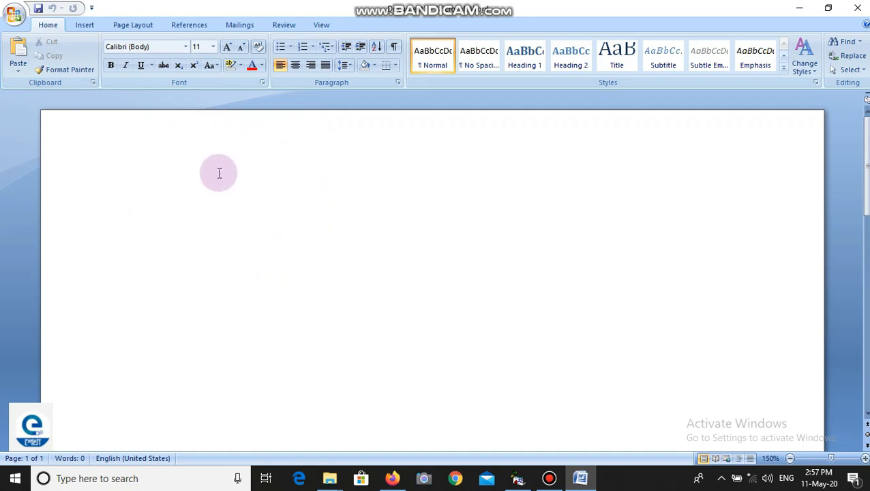
scroll(192, 239, "down", 1)
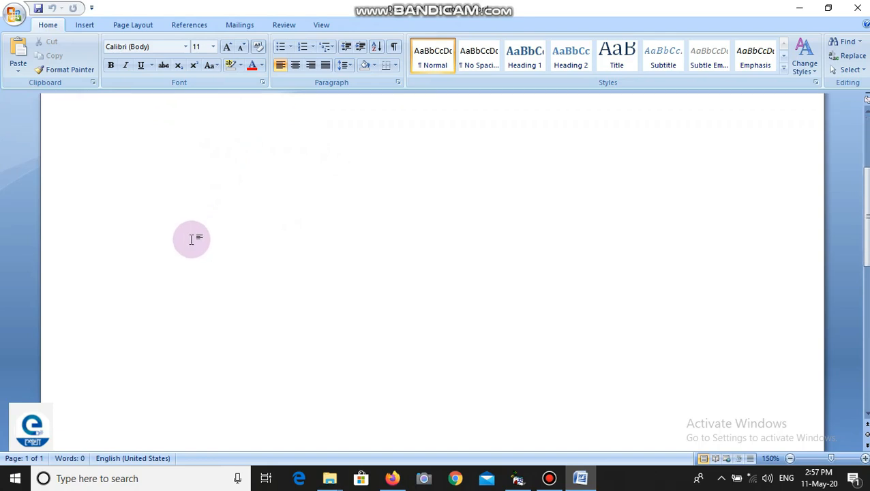
scroll(192, 240, "down", 3)
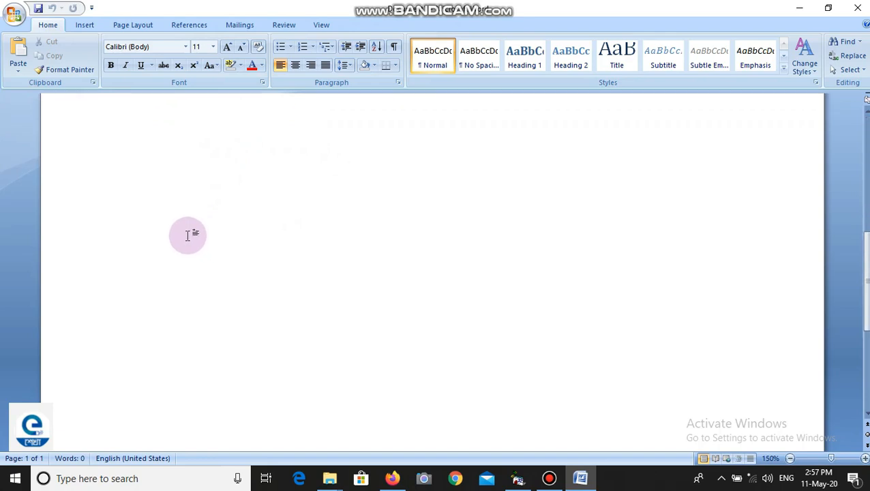
scroll(188, 235, "up", 4)
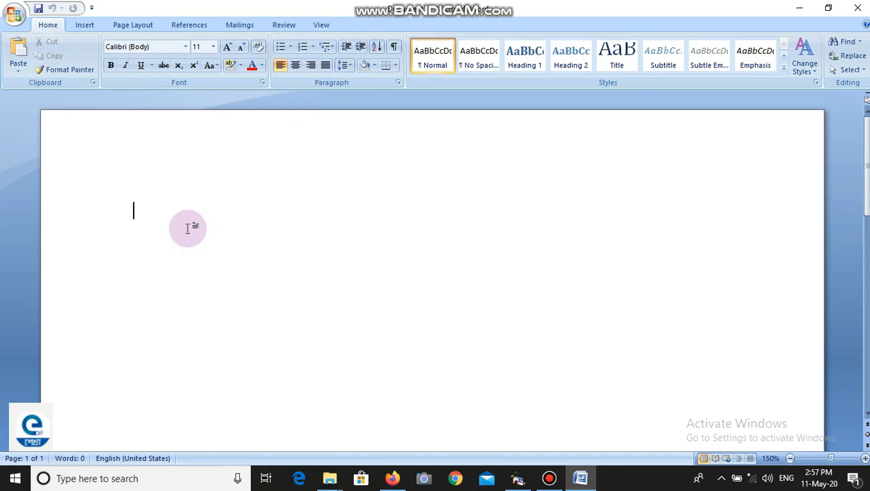
scroll(191, 224, "down", 2)
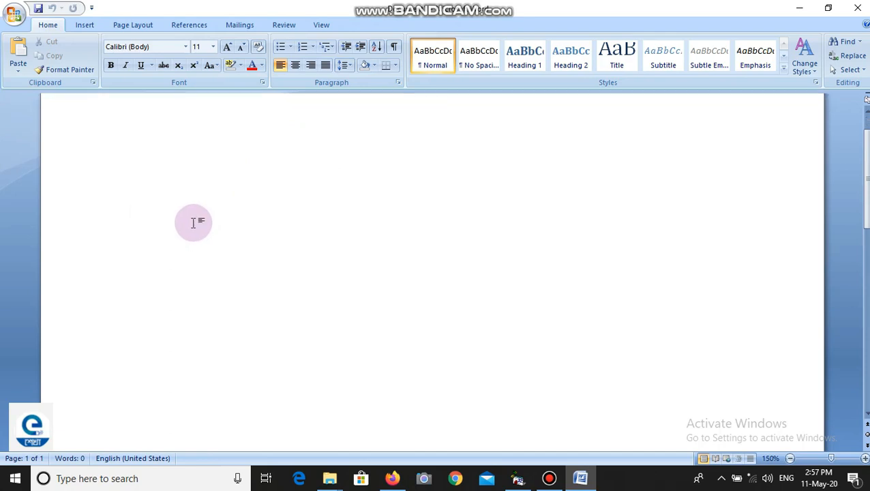
scroll(194, 221, "up", 2)
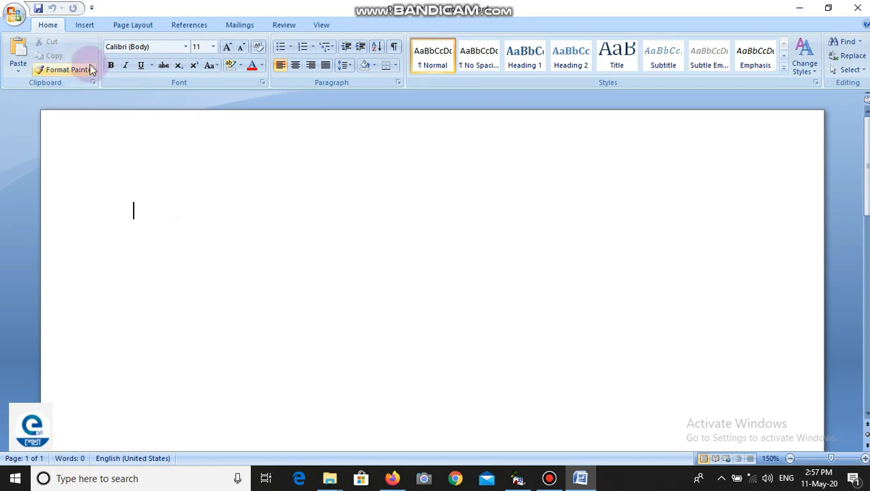
- Insert the built-in Tiles header with title and year fields into the document
left_click(84, 25)
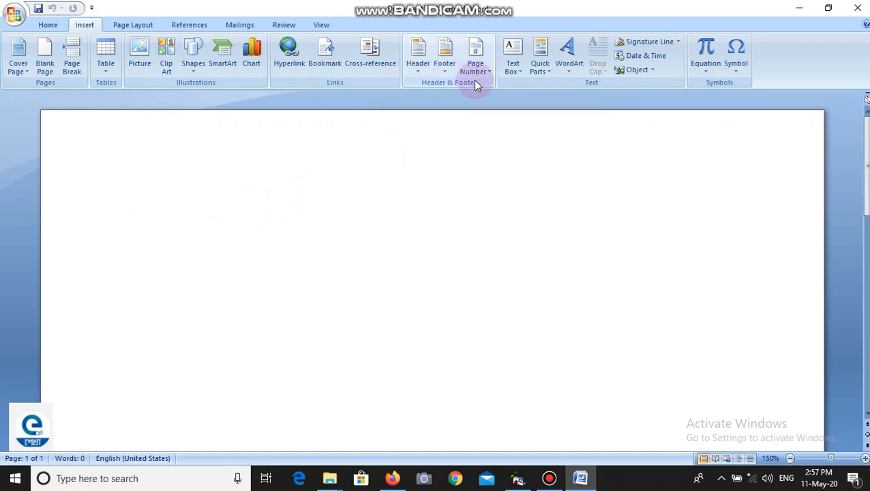
left_click(414, 68)
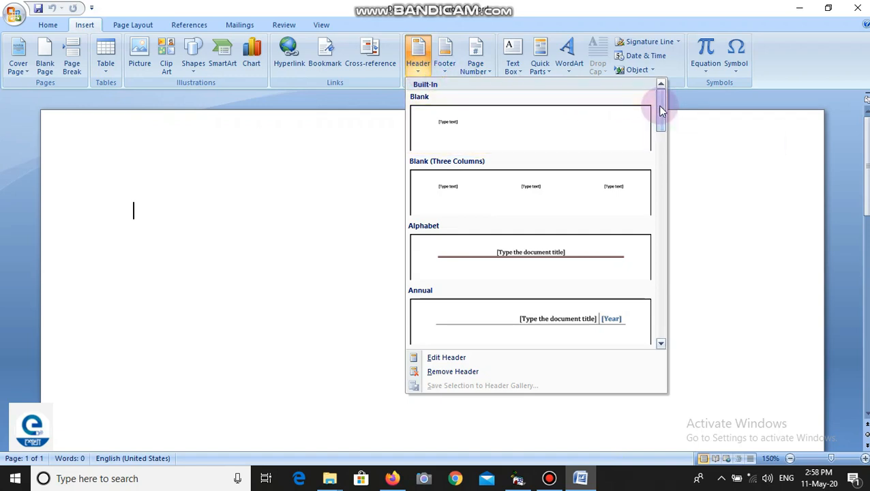
left_click_drag(660, 111, 650, 291)
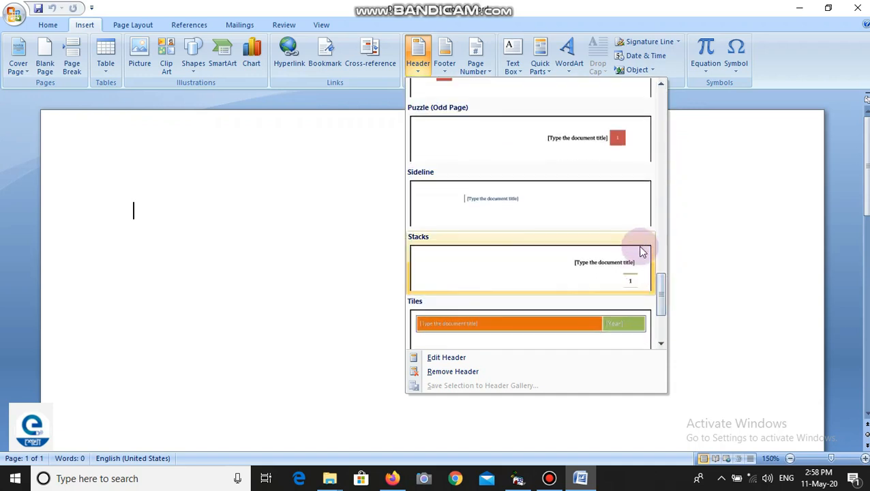
left_click(505, 326)
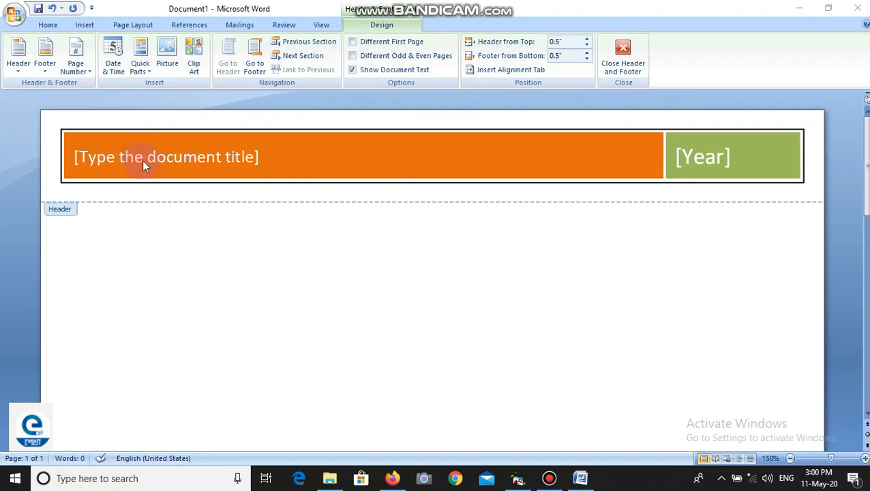
- Enter "Youth Computer" as the document title in the header's title placeholder
left_click(224, 154)
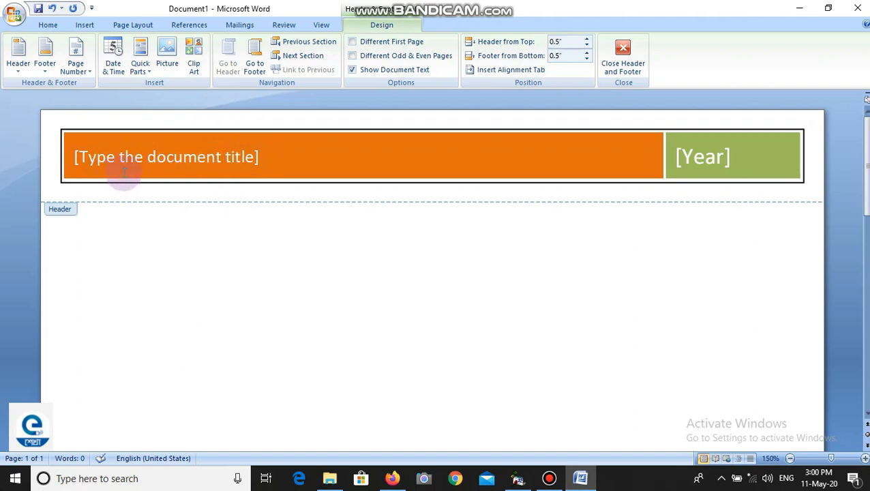
left_click(142, 156)
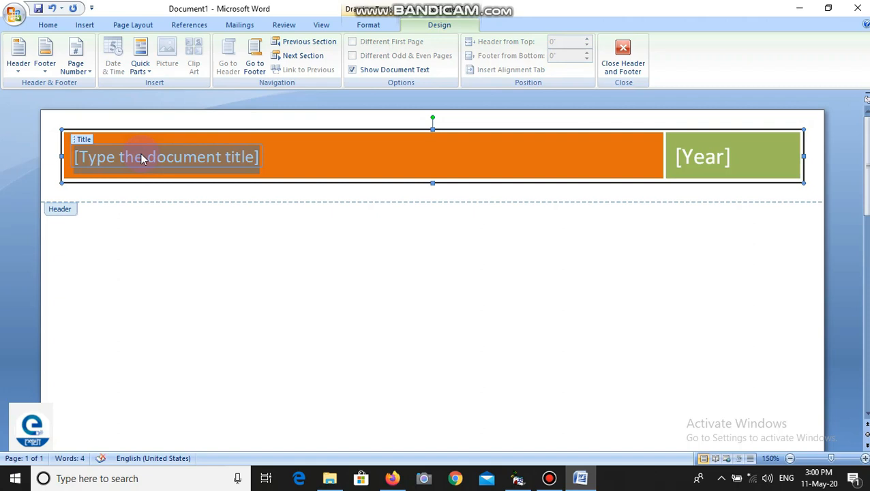
type("y")
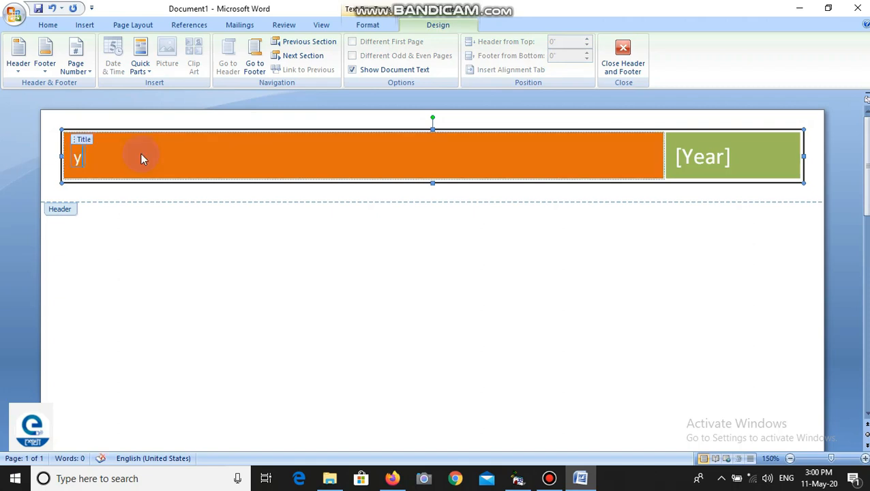
key("BackSpace")
type("Youth Computer")
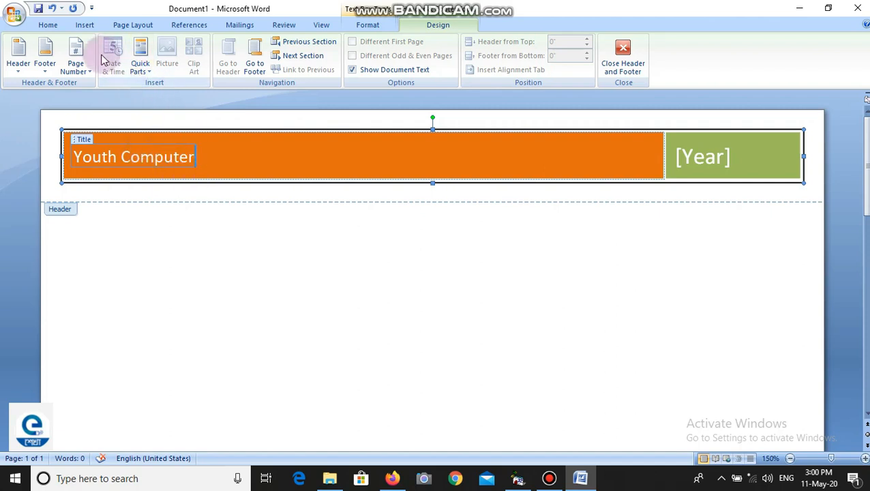
- Enlarge the header title "Youth Computer" to 24 pt and make it bold
left_click(49, 26)
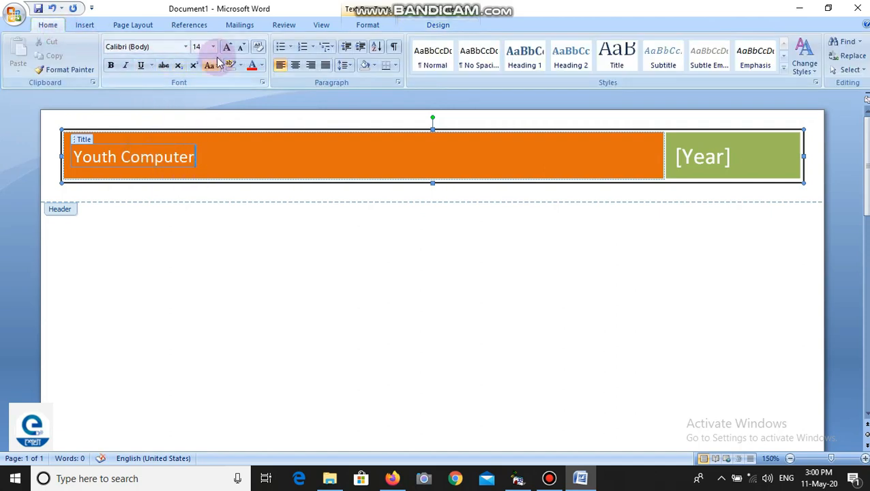
left_click_drag(195, 157, 72, 157)
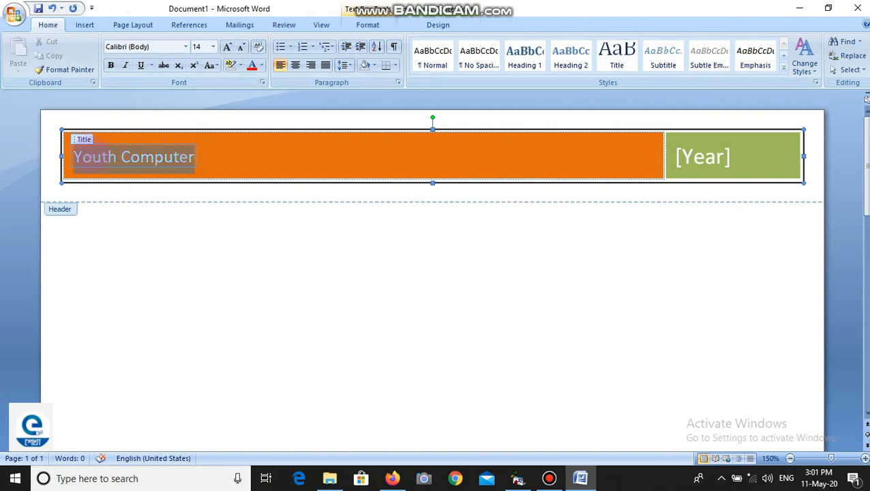
left_click(227, 46)
left_click(227, 47)
left_click(227, 46)
left_click(227, 47)
left_click(227, 46)
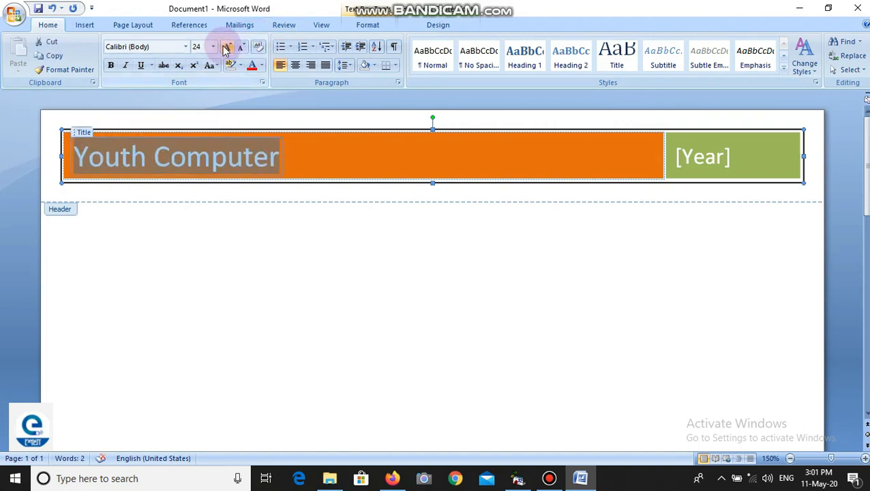
left_click(110, 65)
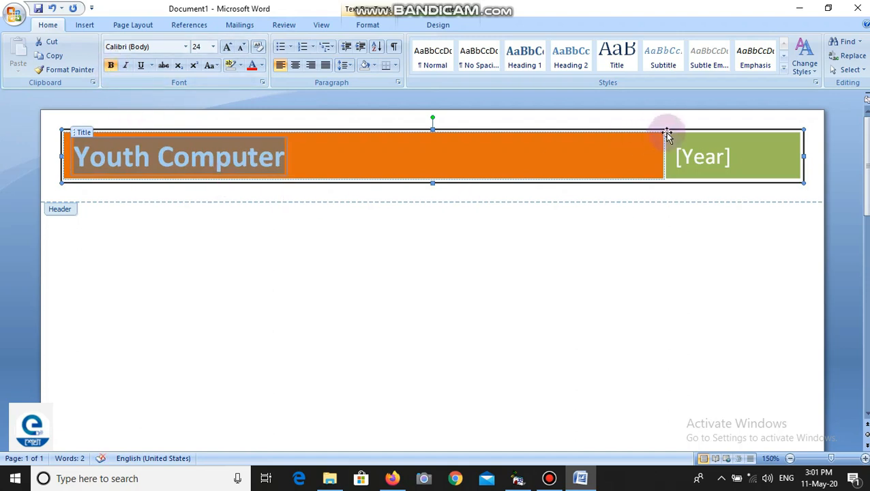
- Set the header's year field to 2020 from its date picker and close header editing
left_click(695, 155)
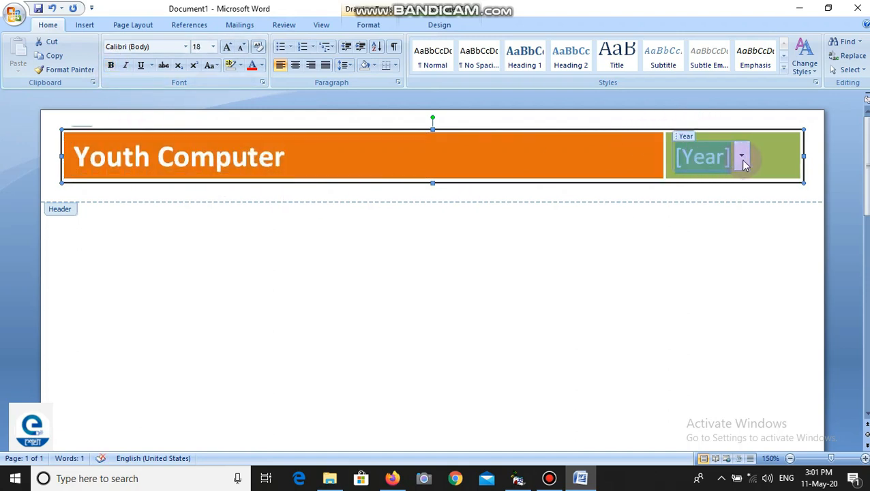
left_click(741, 157)
left_click(690, 268)
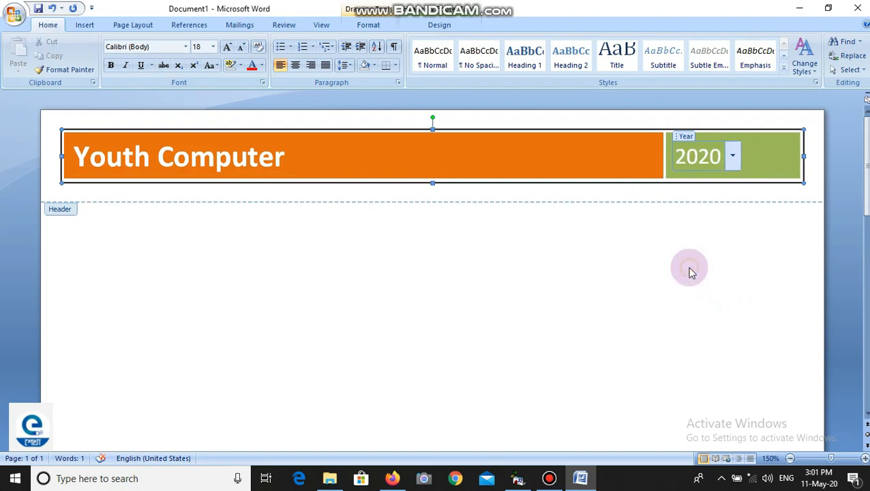
left_click(689, 163)
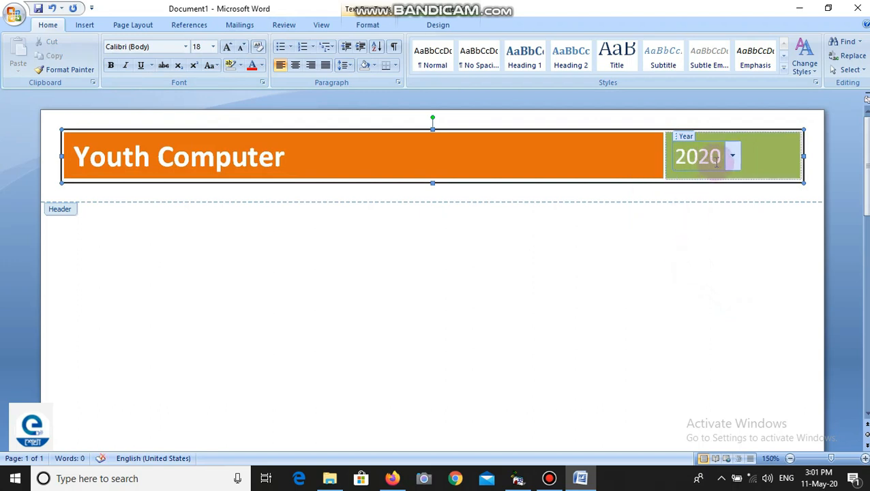
left_click(450, 26)
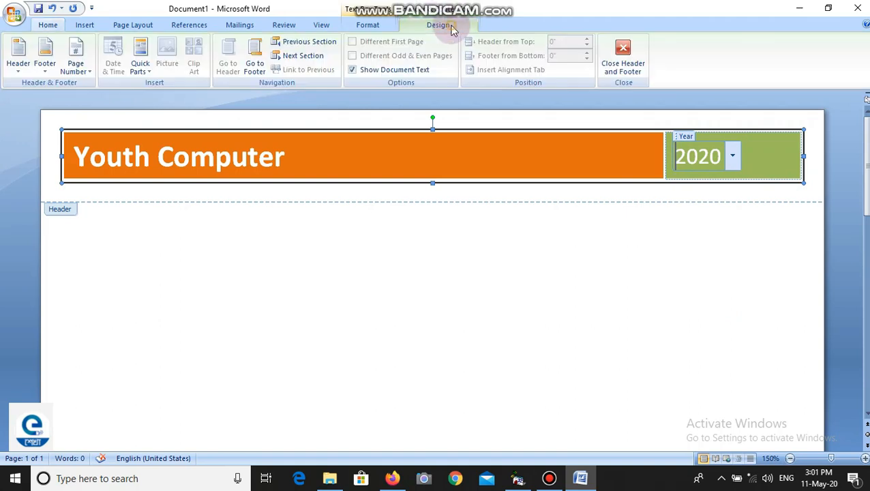
left_click(622, 60)
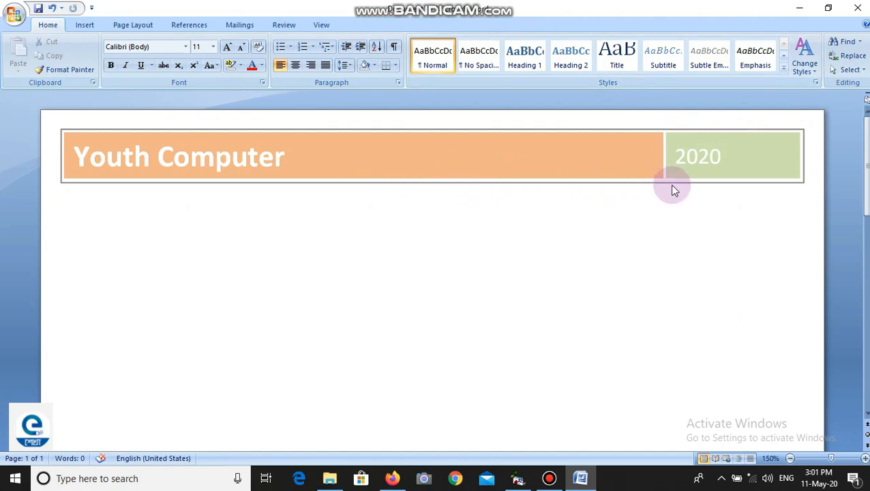
- Insert a blank page and compare the header on both pages of the document
left_click(82, 24)
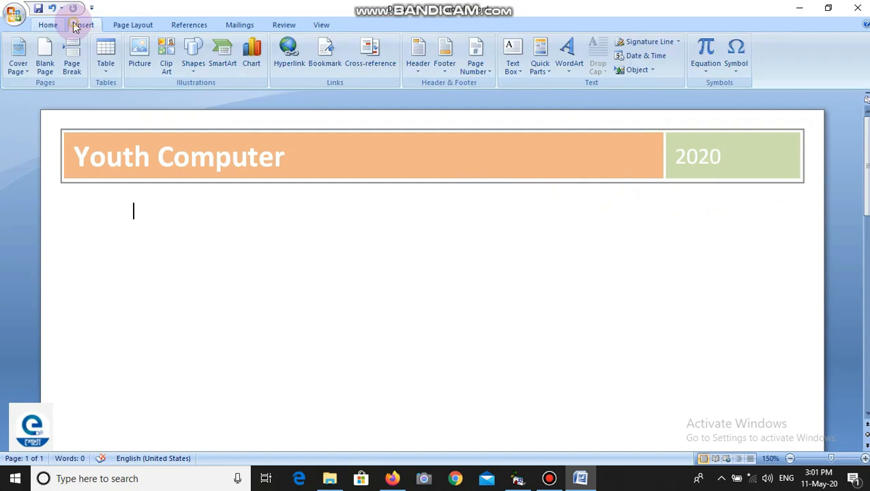
left_click(44, 67)
scroll(179, 148, "down", 3)
scroll(184, 164, "up", 3)
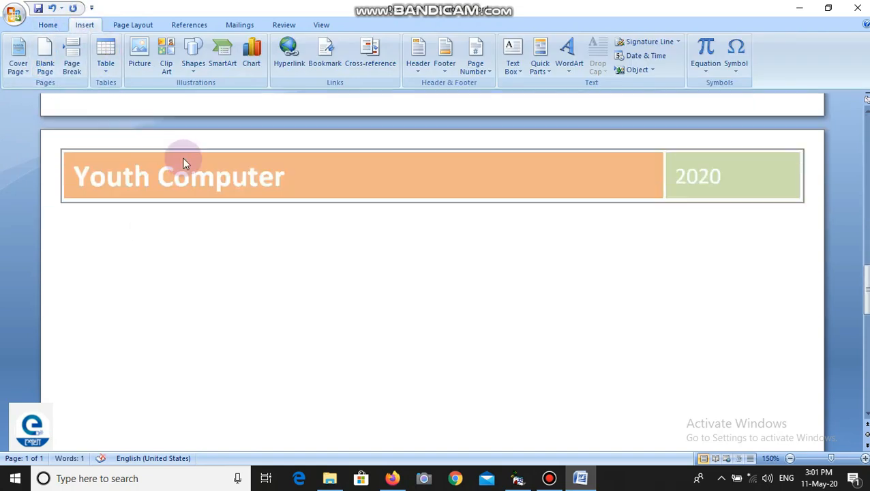
scroll(181, 153, "down", 3)
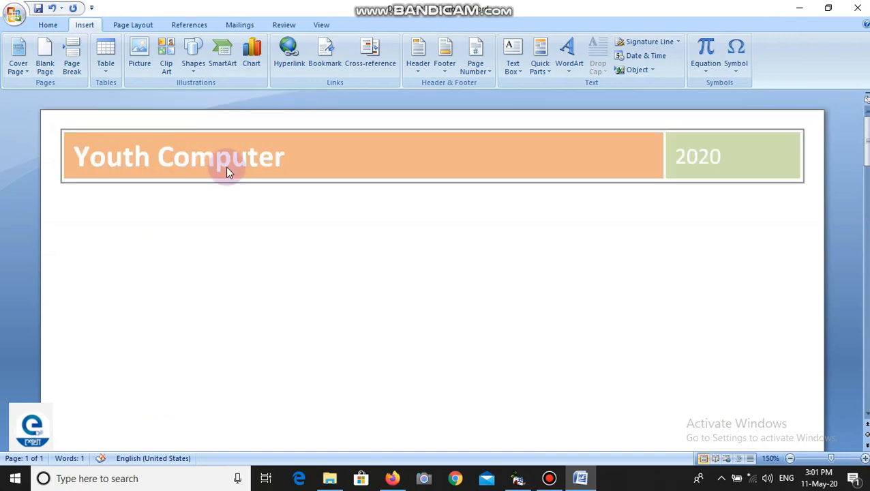
scroll(226, 167, "up", 3)
scroll(222, 167, "down", 5)
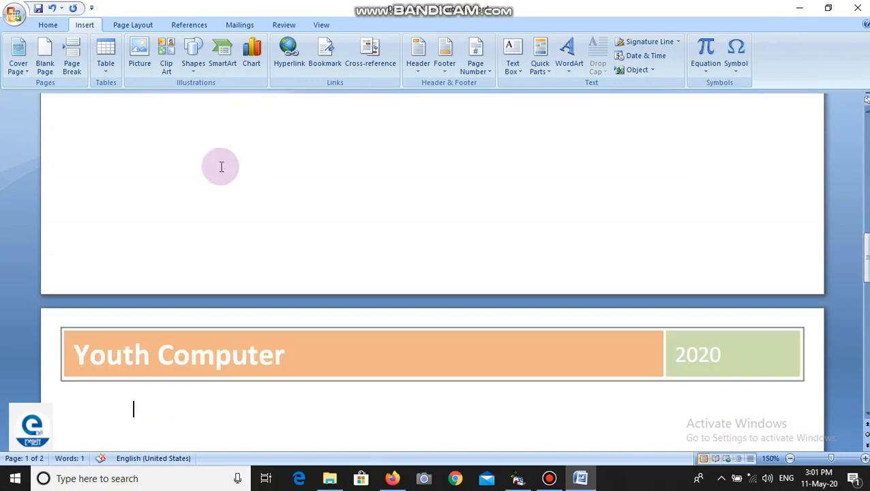
scroll(220, 166, "up", 5)
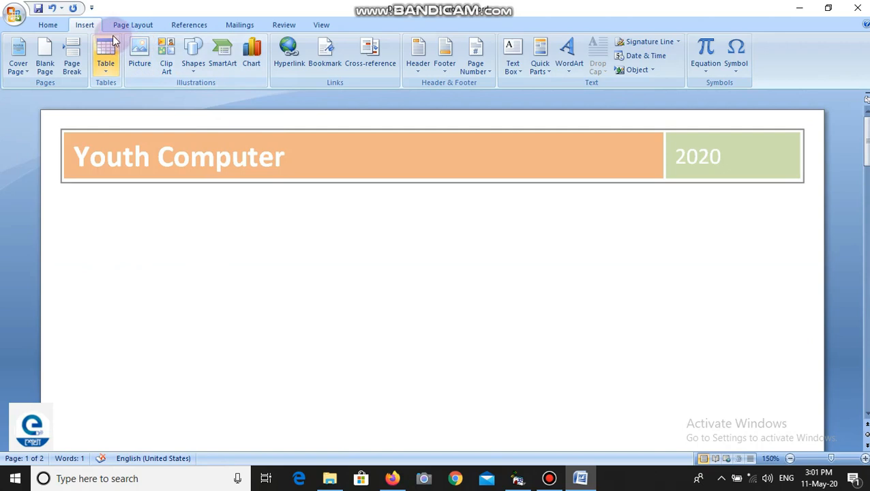
- Replace the Tiles header with the built-in Alphabet header, and remove the header from the document
left_click(416, 69)
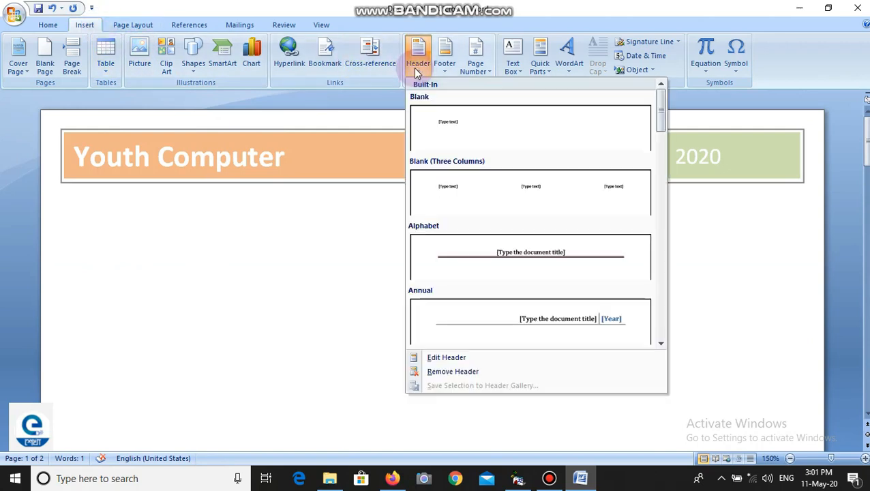
left_click(527, 263)
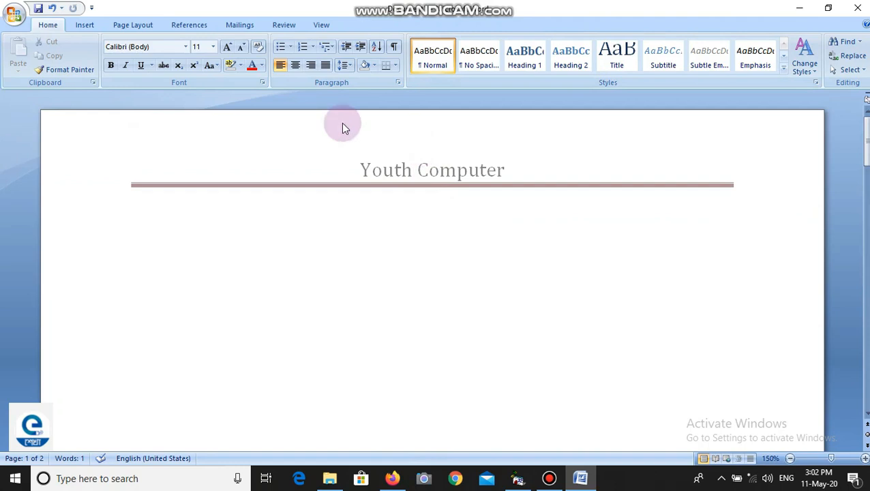
left_click(93, 28)
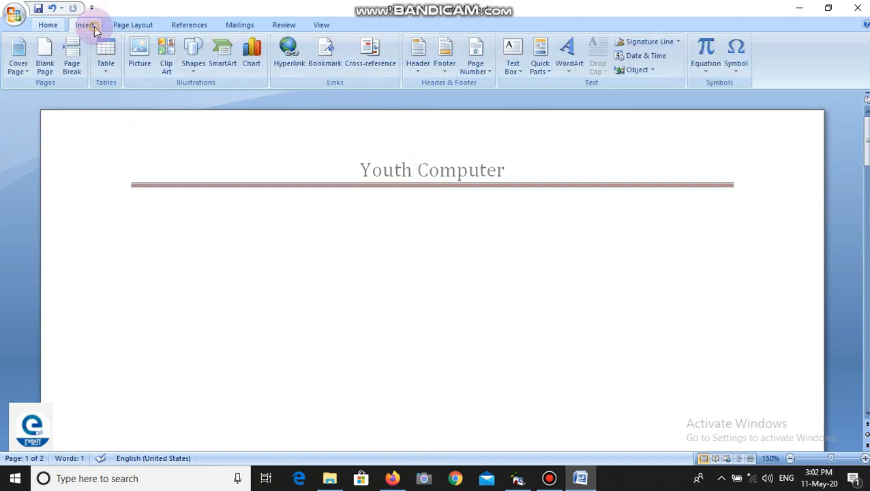
left_click(419, 74)
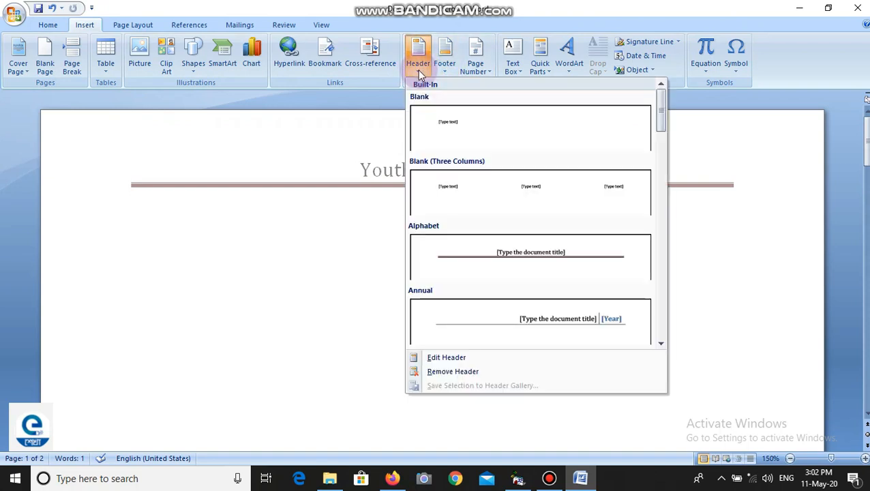
left_click(438, 374)
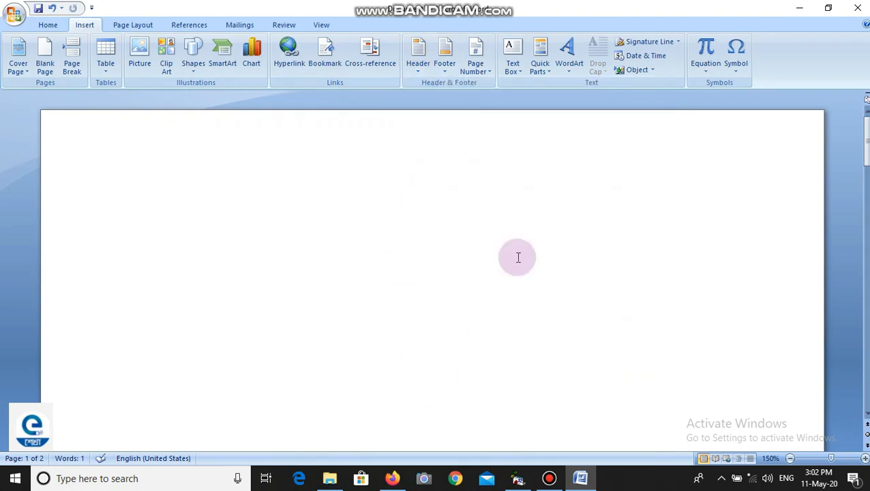
- Insert the built-in Alphabet footer and replace its placeholder text with "JYCTC"
left_click(445, 71)
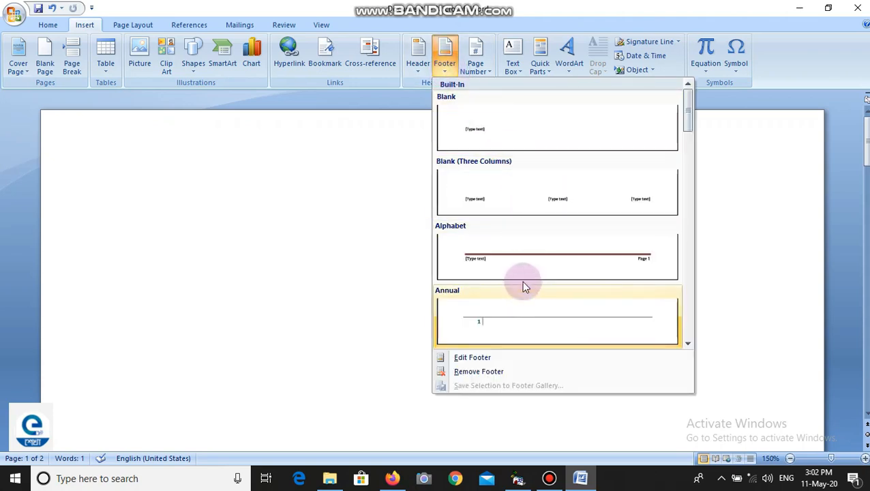
left_click(515, 257)
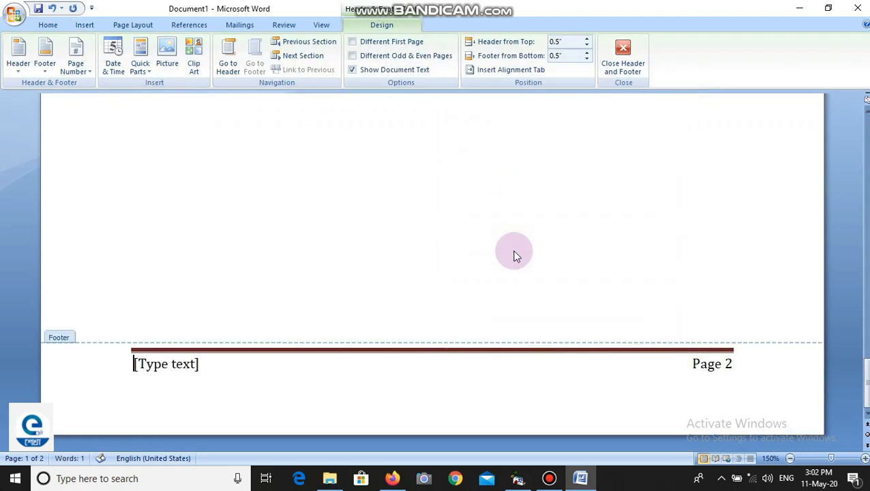
left_click(181, 368)
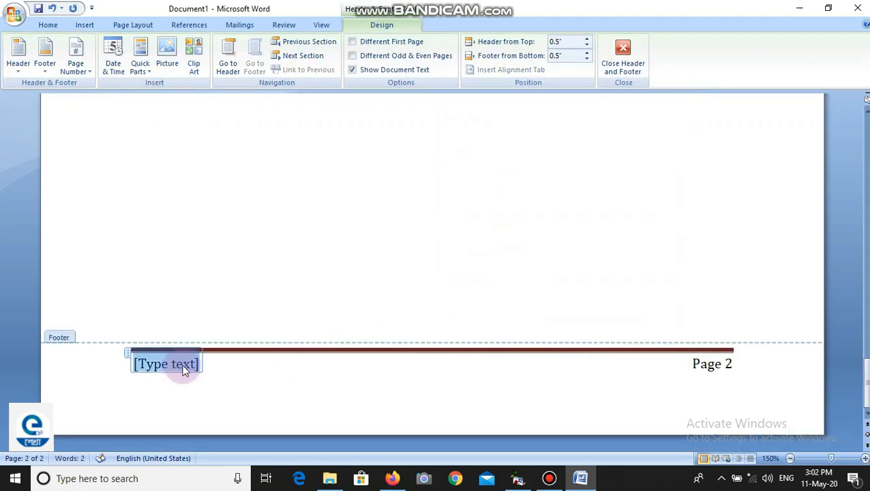
type("jy")
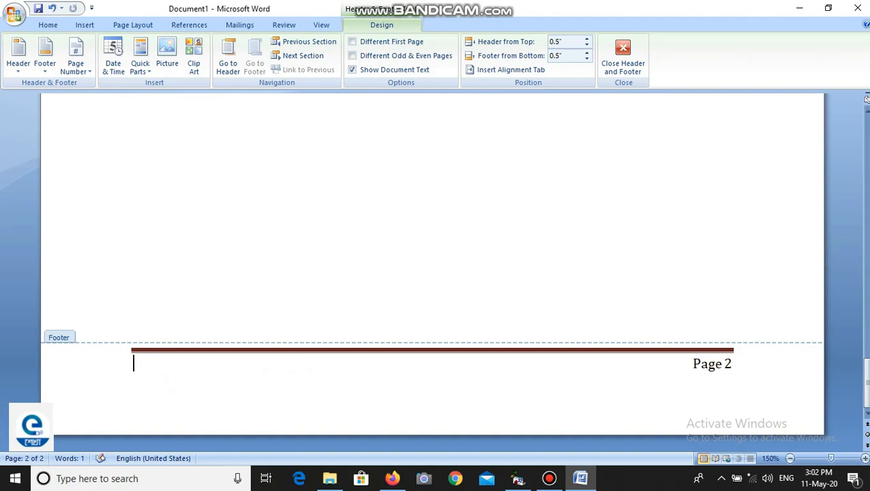
left_click(182, 365)
type("JYCTC")
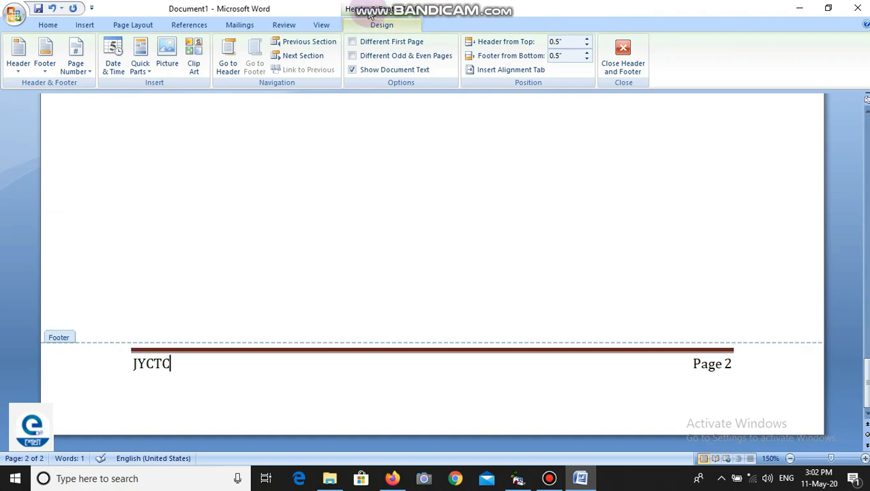
- Close footer editing and compare the footer on both pages of the document
left_click(621, 60)
scroll(610, 217, "down", 8)
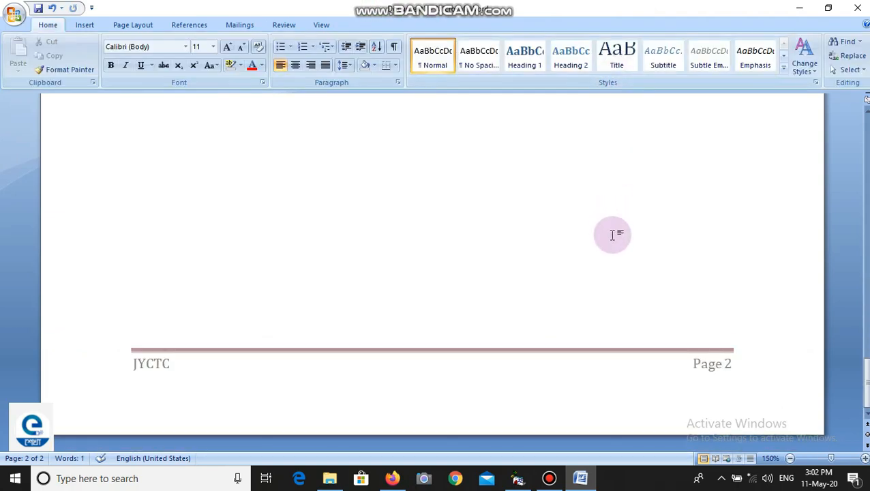
scroll(691, 357, "up", 3)
scroll(691, 353, "up", 4)
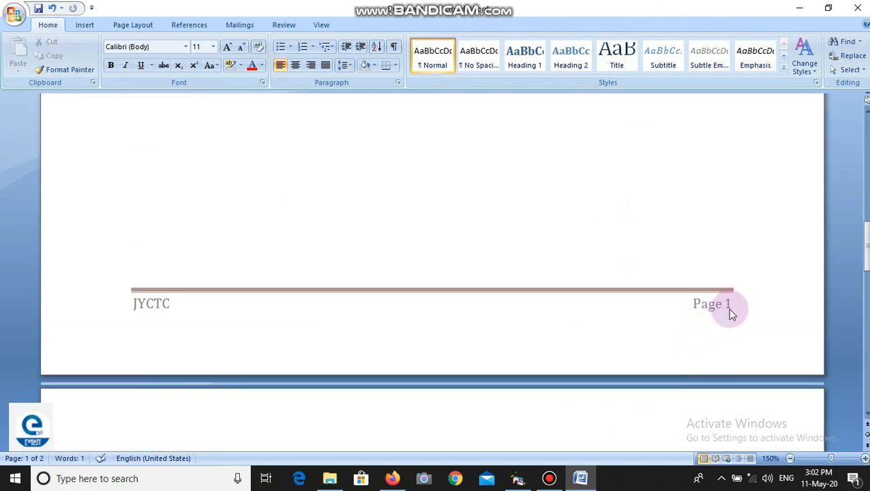
scroll(727, 309, "down", 1)
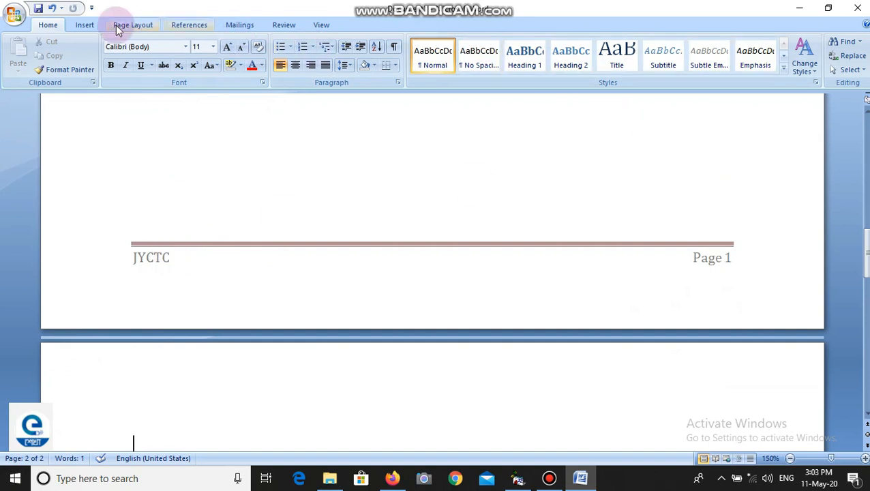
- Open the existing footer for editing and close it again
left_click(84, 26)
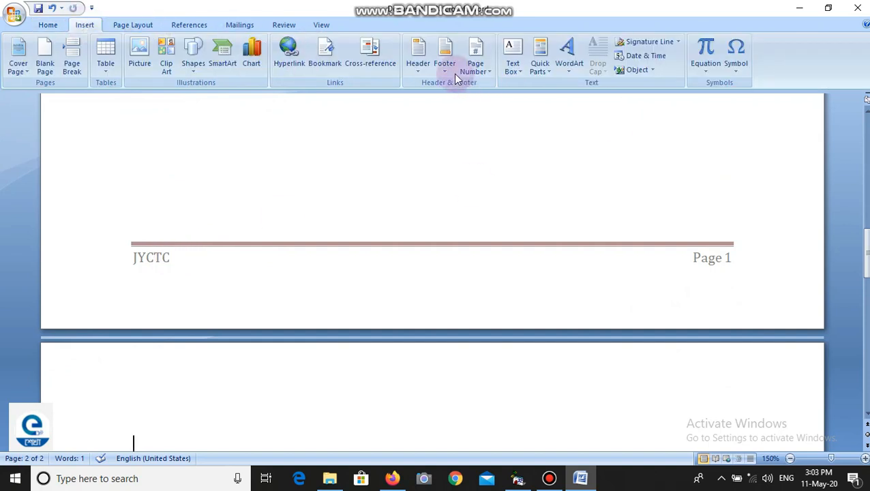
left_click(445, 58)
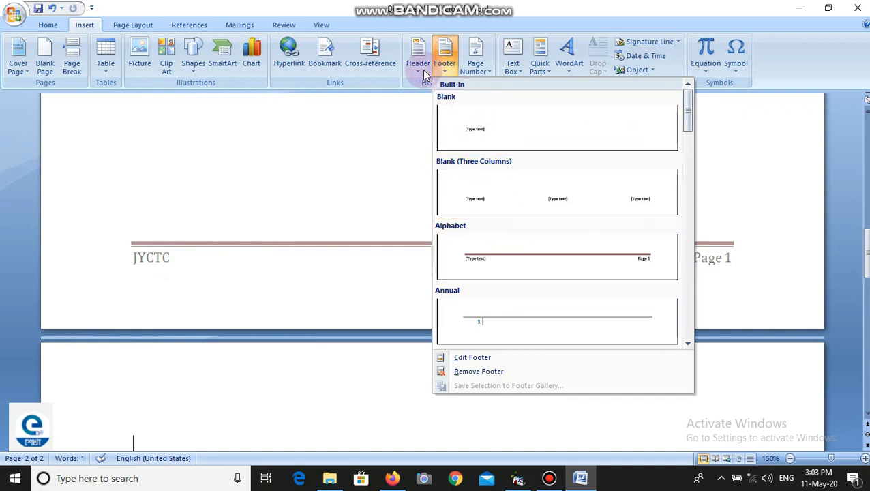
left_click(480, 362)
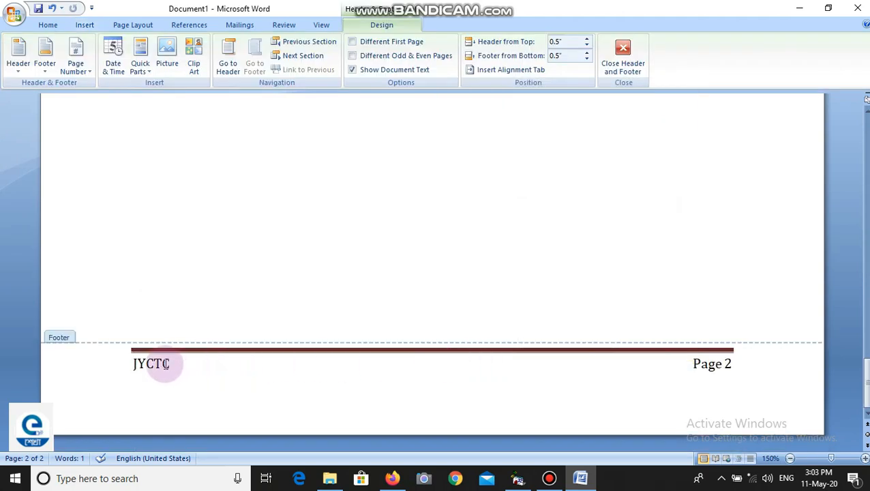
left_click(628, 56)
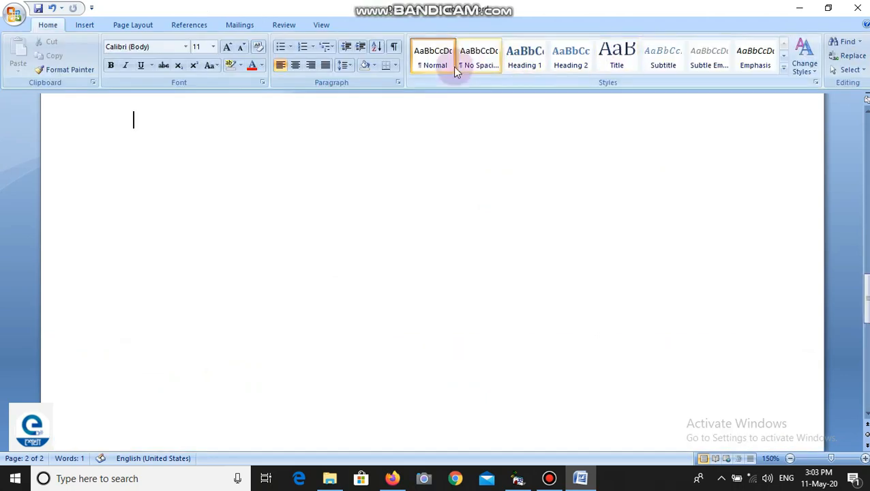
- Replace the Alphabet footer with the built-in Mod (Odd Page) footer and check it on both pages
left_click(90, 28)
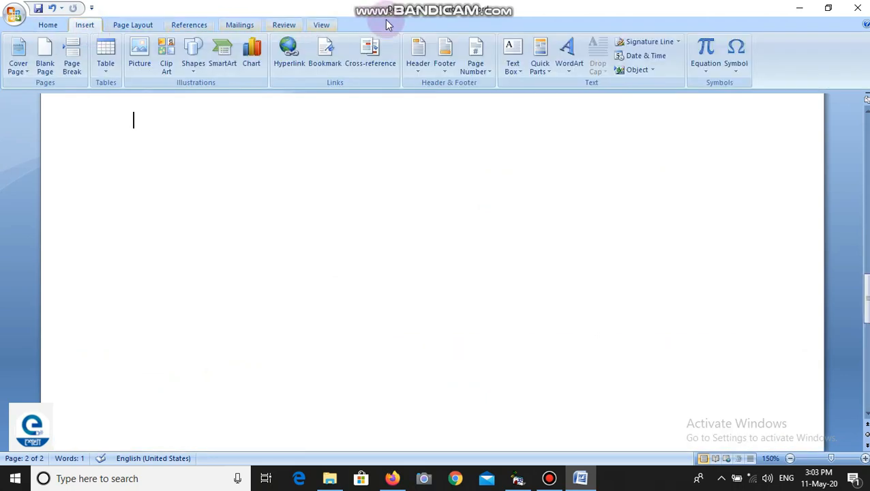
left_click(444, 60)
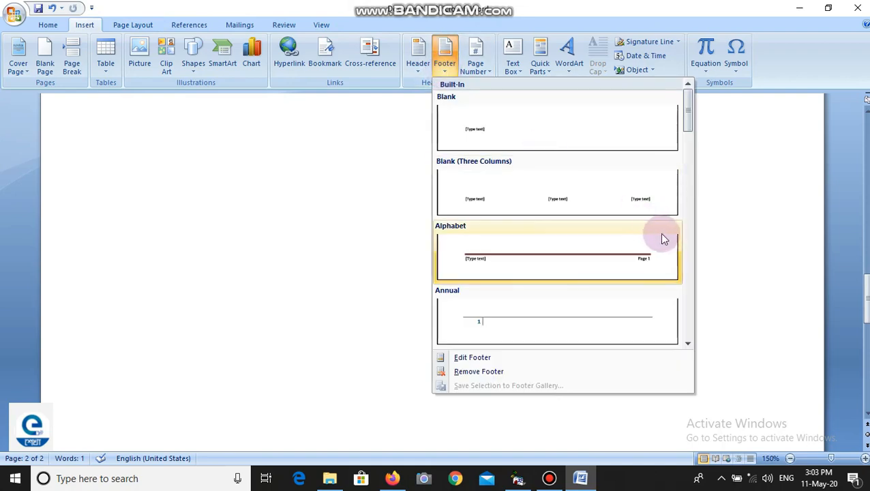
left_click_drag(686, 121, 692, 232)
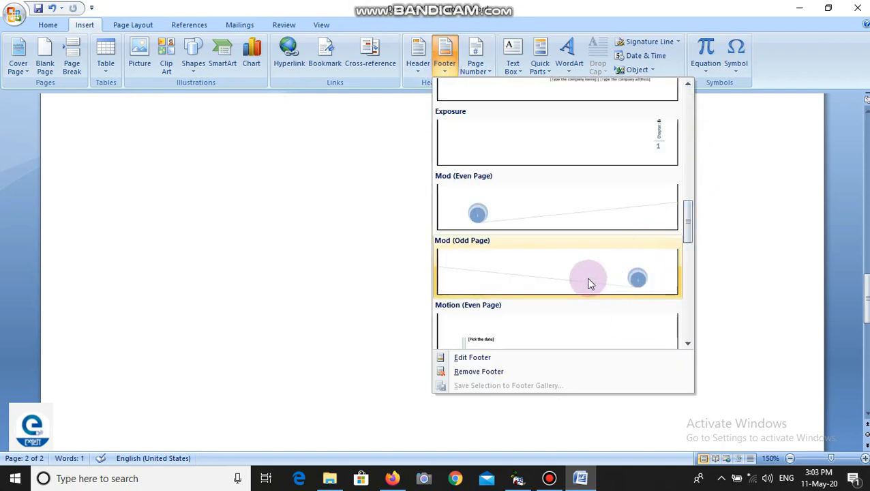
left_click(590, 283)
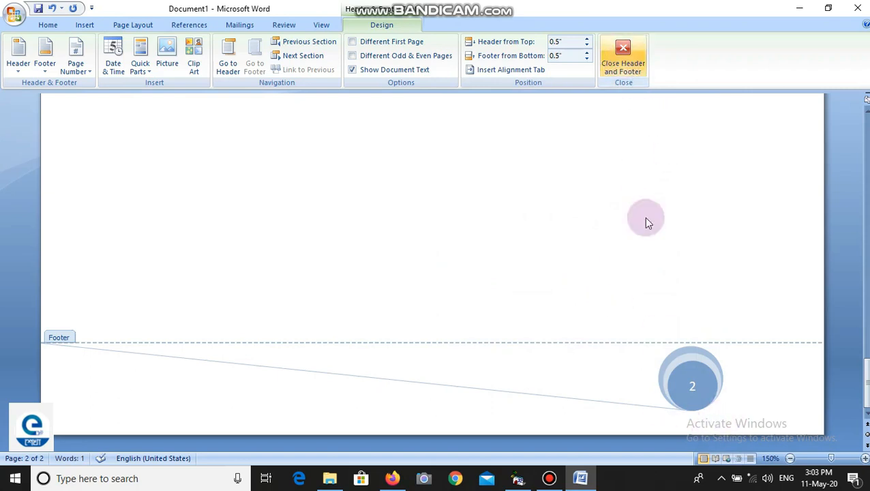
left_click(622, 53)
scroll(677, 304, "down", 5)
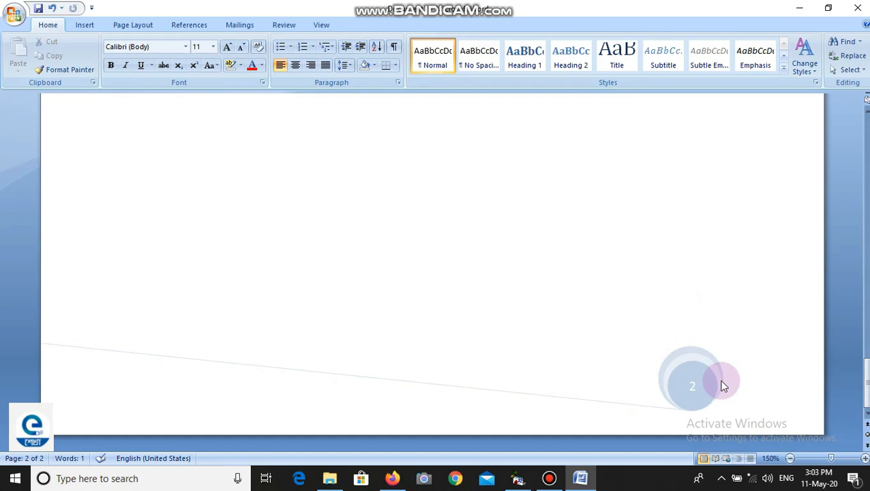
scroll(723, 386, "up", 10)
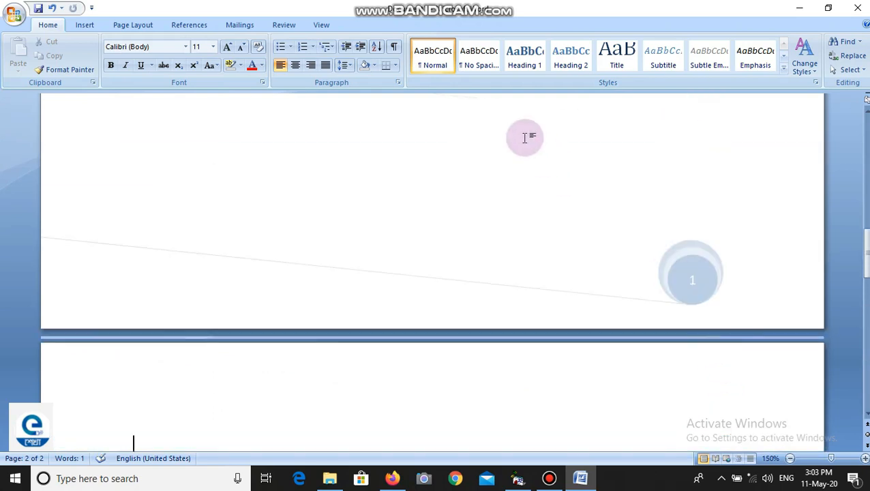
- Remove the footer from the document and return to the start of the first page
left_click(86, 25)
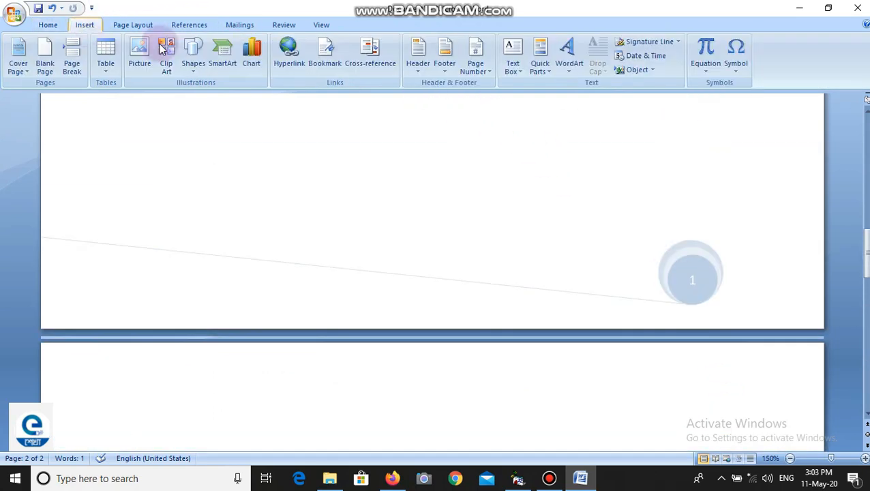
left_click(450, 68)
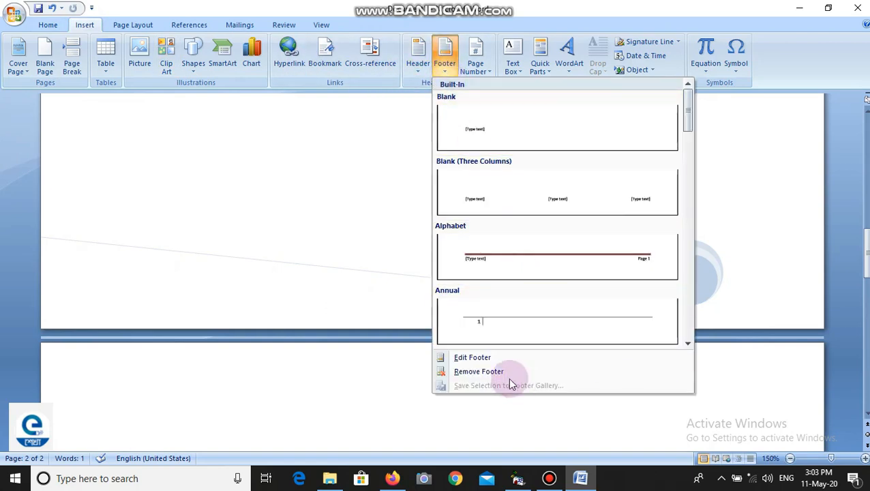
left_click(489, 370)
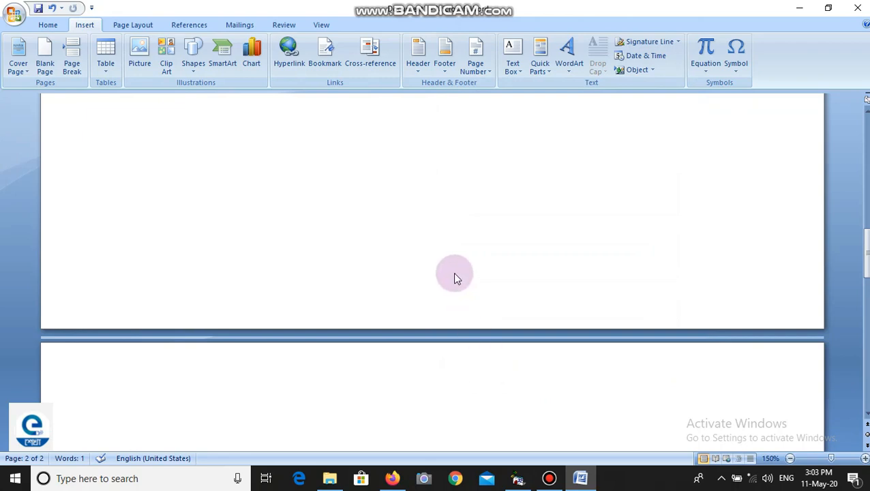
scroll(454, 274, "up", 5)
scroll(454, 273, "up", 1)
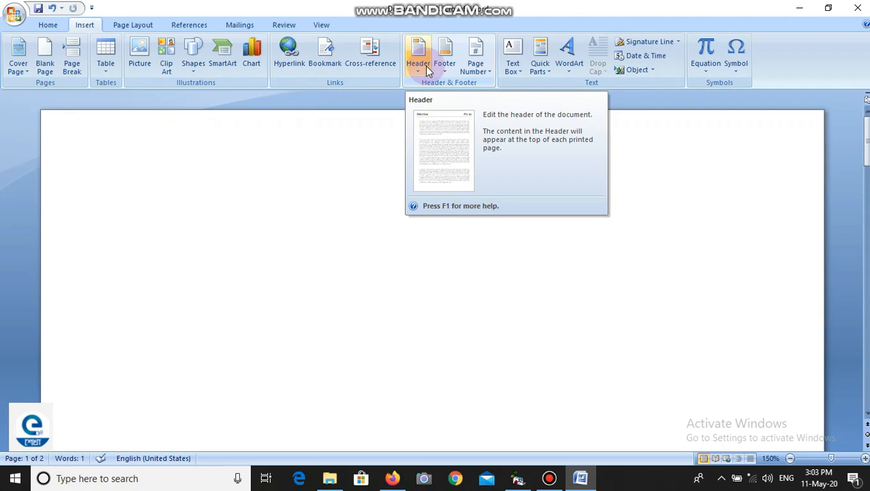
- Insert Large Italics 1 page numbers at the top of the page and check them on both pages
left_click(487, 73)
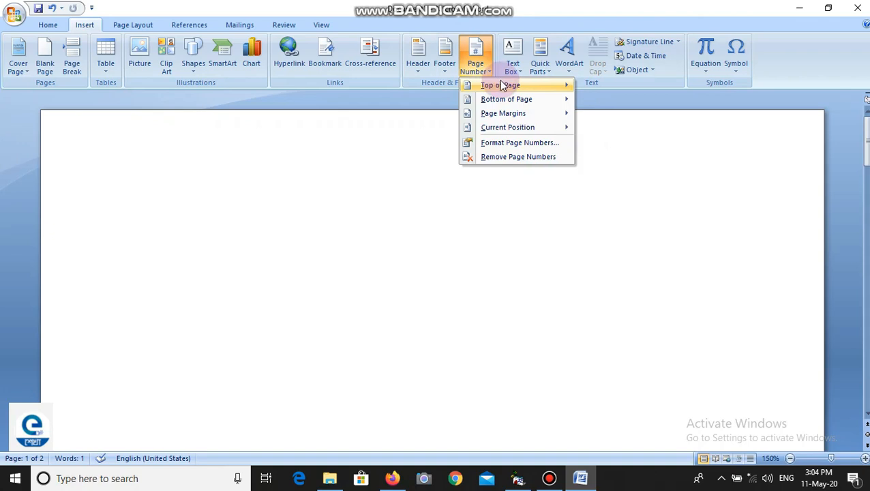
mouse_move(503, 89)
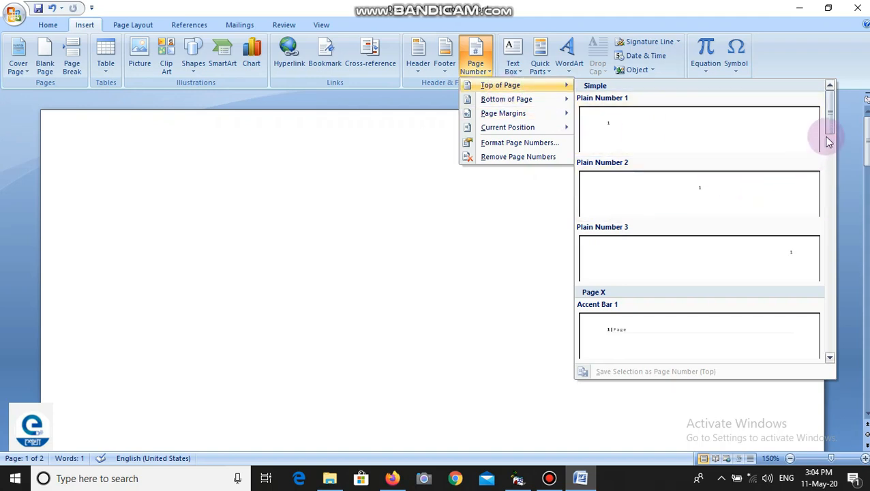
left_click_drag(831, 121, 833, 217)
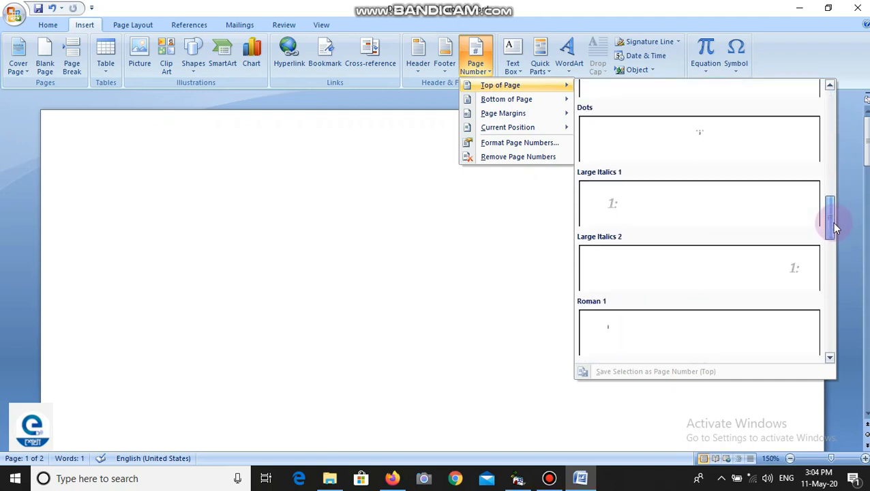
left_click(639, 202)
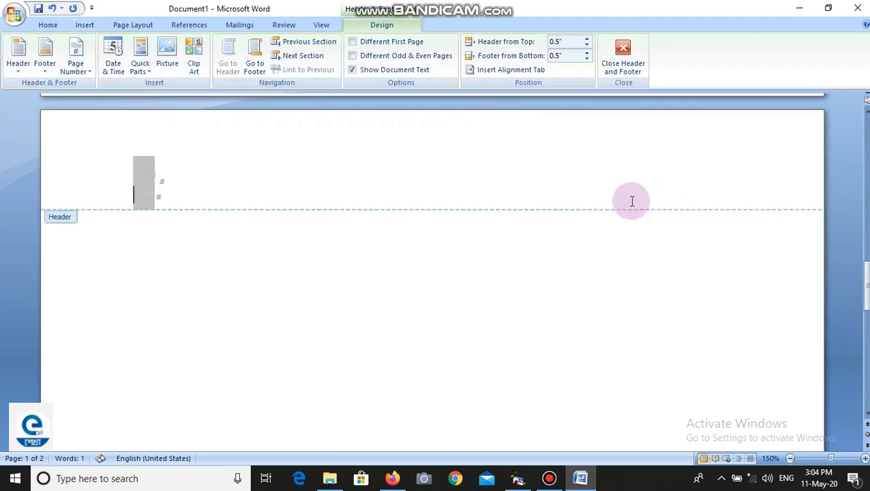
left_click(623, 58)
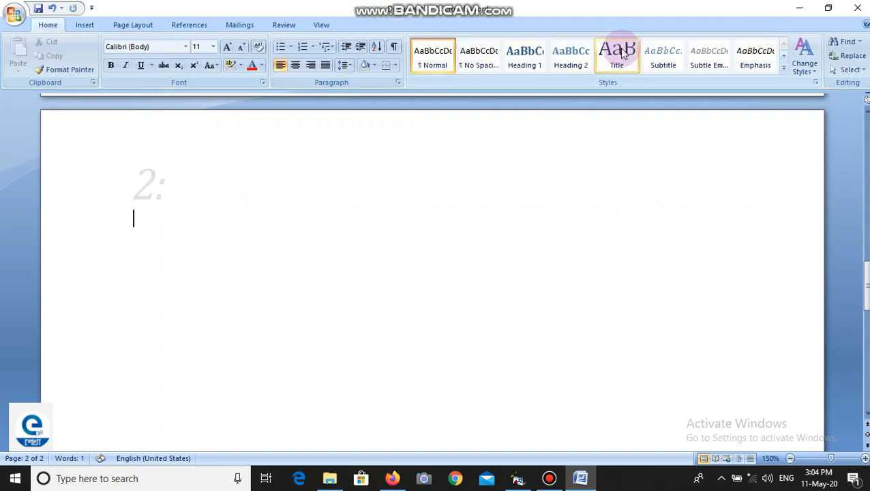
scroll(340, 304, "up", 8)
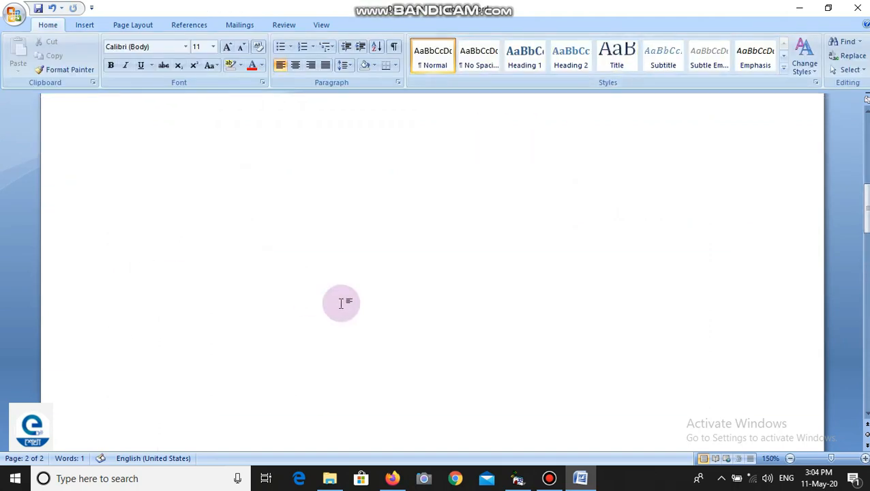
scroll(341, 303, "up", 2)
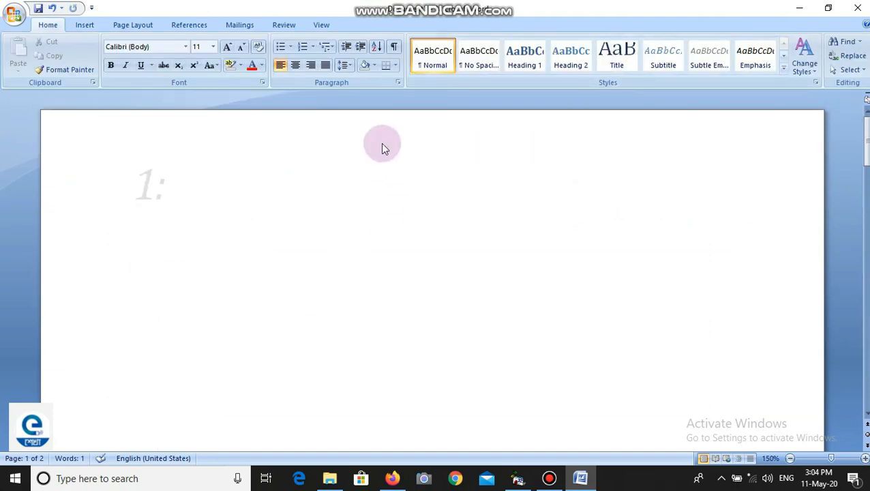
- Replace the top-of-page numbers with the centred Plain Number 2 style and close header editing
left_click(83, 25)
left_click(475, 68)
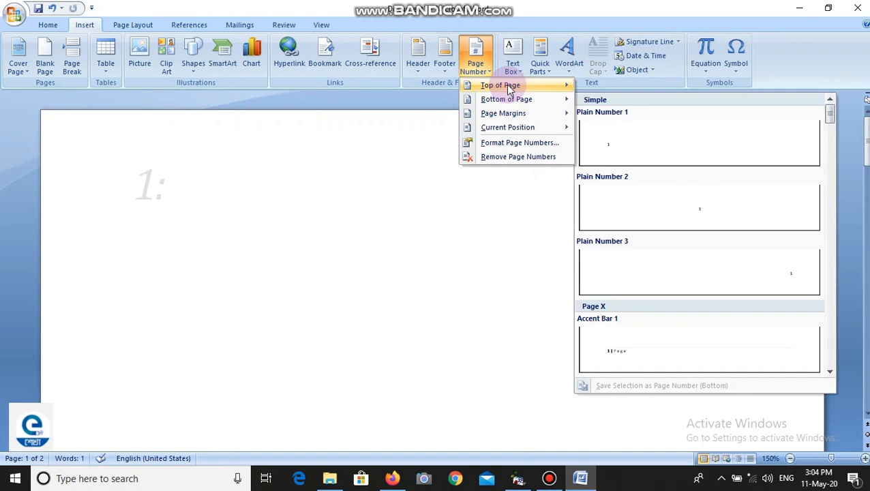
left_click(740, 199)
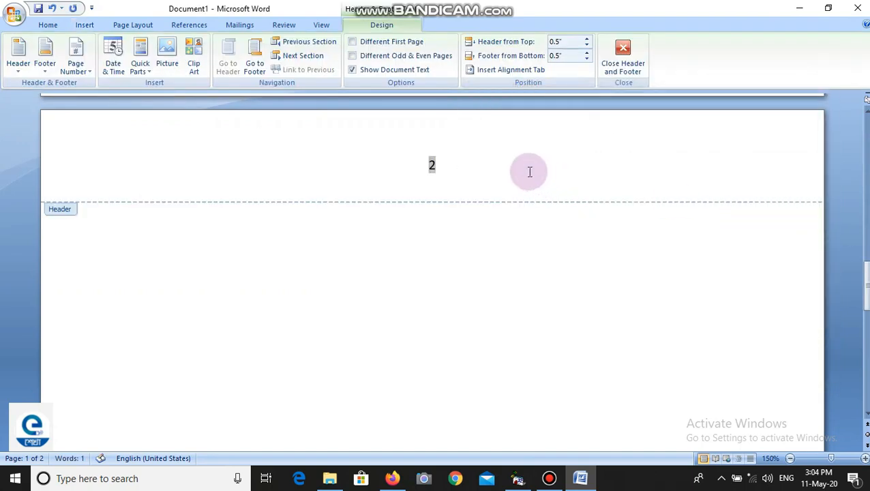
left_click(634, 53)
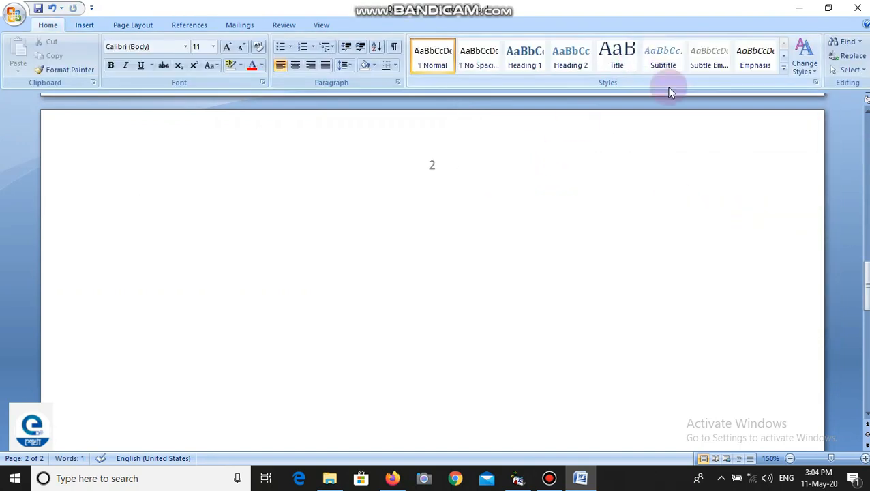
- Open the page number options for the document
left_click(84, 25)
left_click(485, 71)
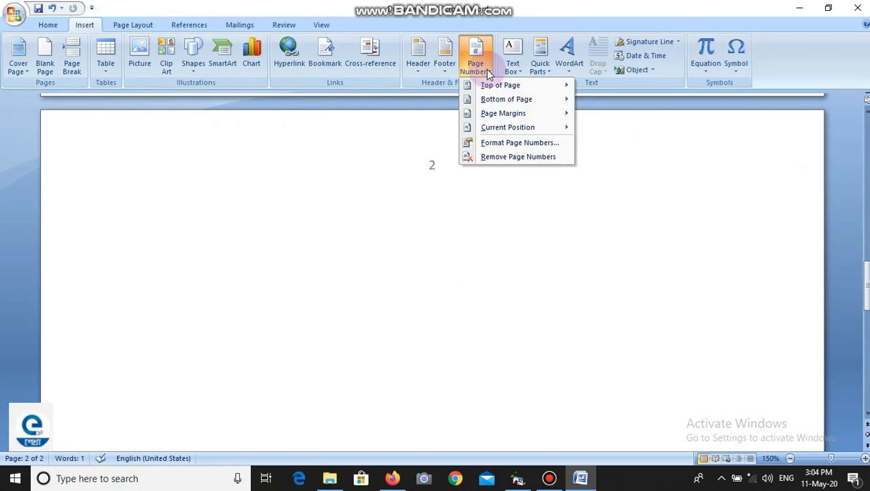